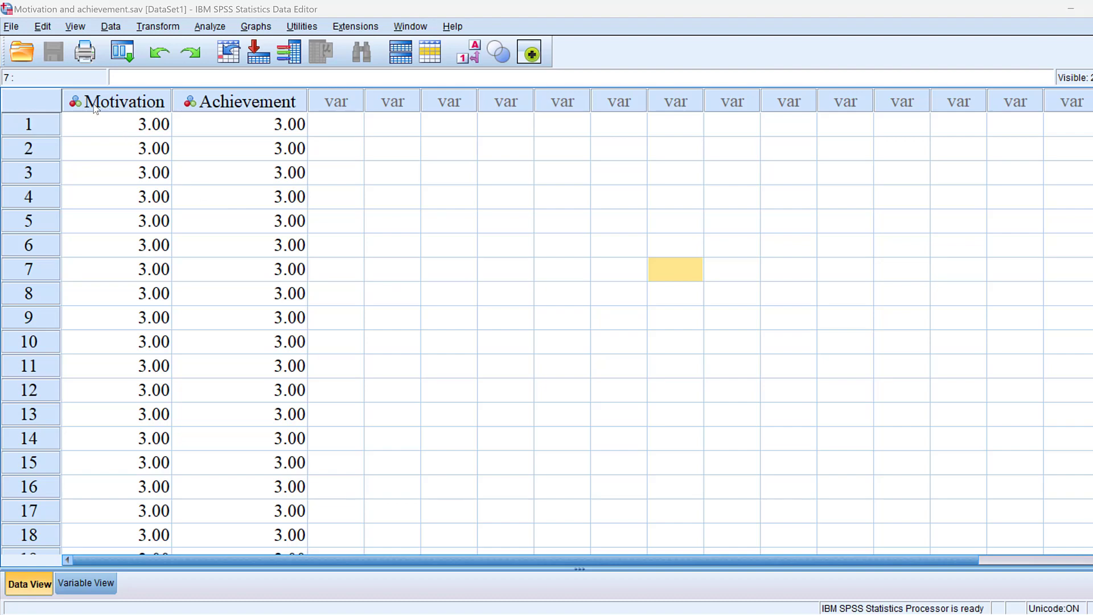
- Start a linear regression with Achievement as dependent and Motivation as independent
{"action": "mouse_move", "coordinate": [235, 110]}
{"action": "left_click", "coordinate": [209, 29]}
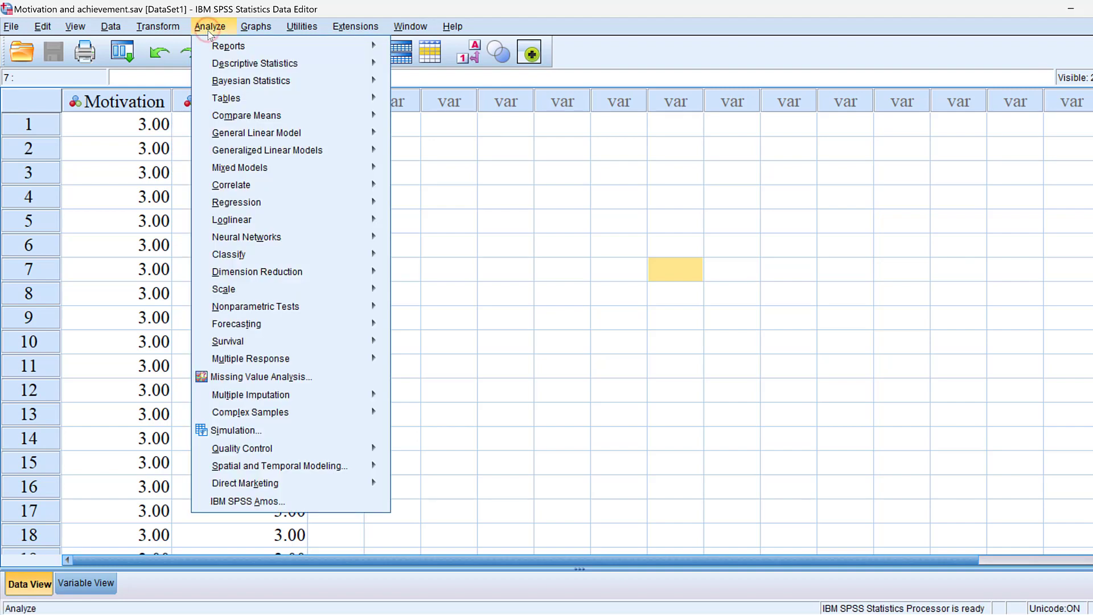
{"action": "mouse_move", "coordinate": [252, 209]}
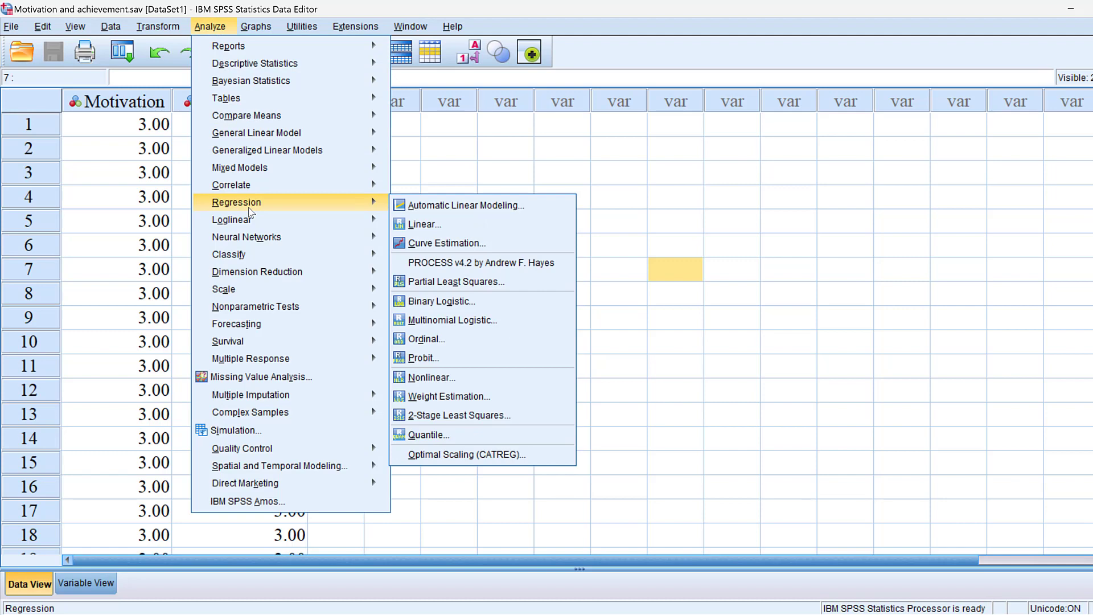
{"action": "left_click", "coordinate": [411, 225]}
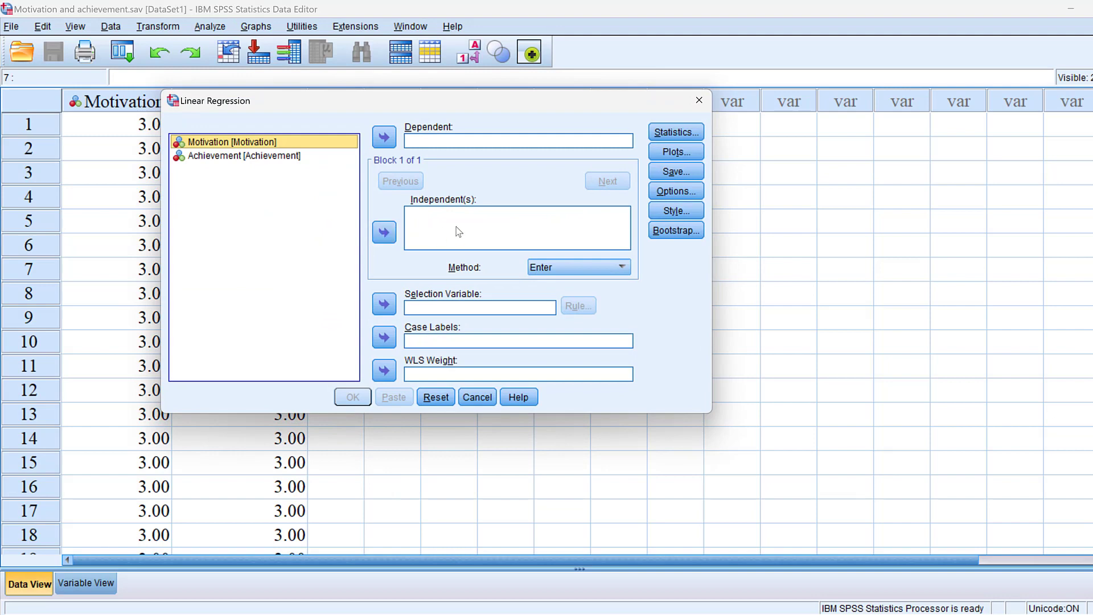
{"action": "left_click", "coordinate": [385, 232]}
{"action": "left_click", "coordinate": [237, 156]}
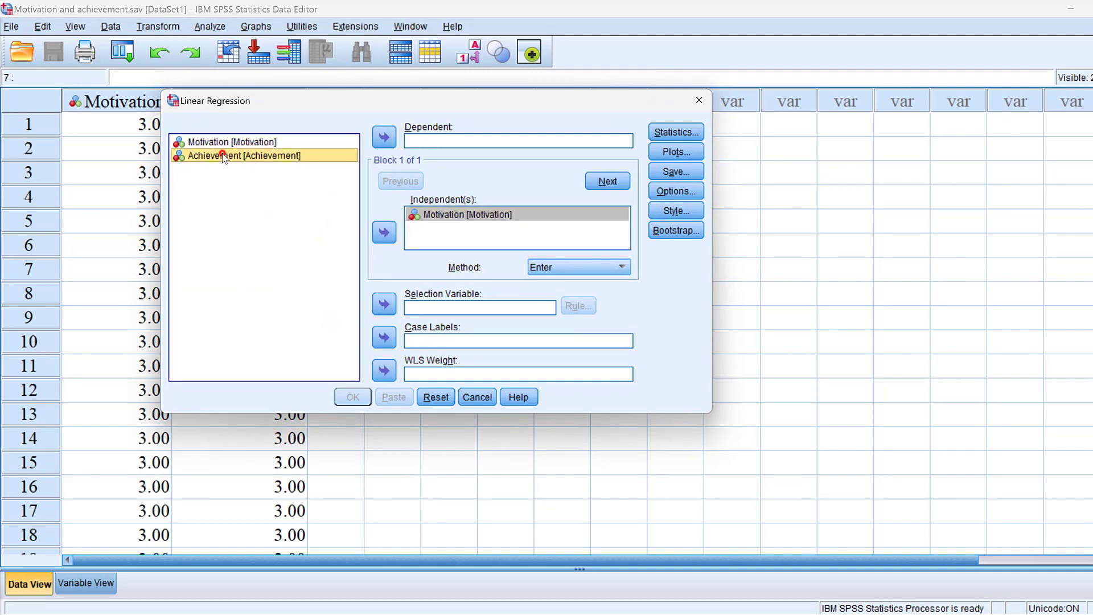
{"action": "left_click", "coordinate": [384, 137]}
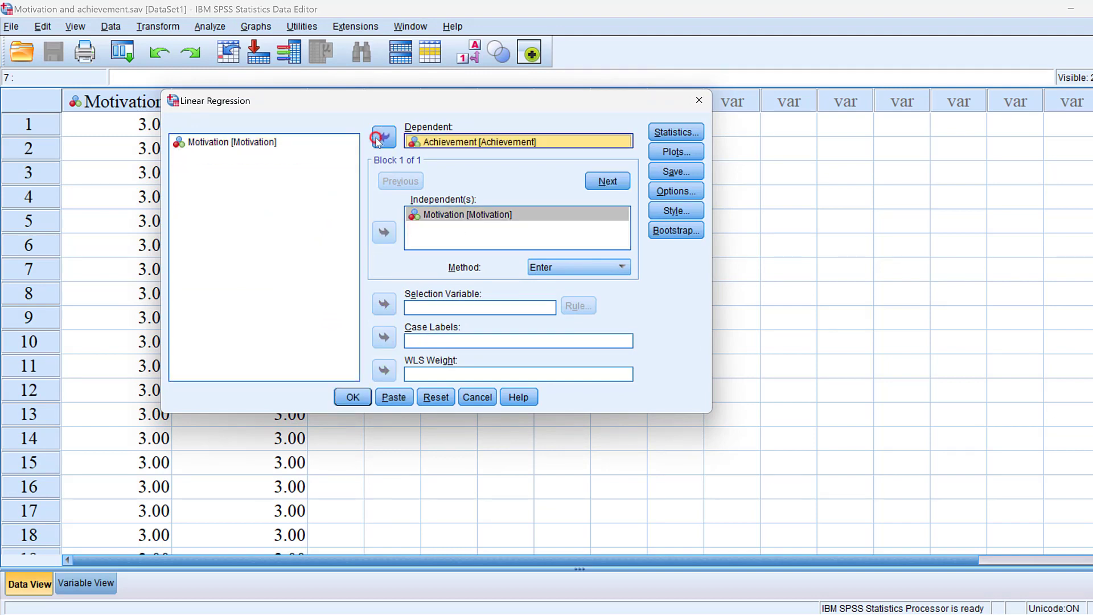
- Add descriptives, part and partial correlations, collinearity diagnostics and Durbin-Watson to the regression statistics
{"action": "left_click", "coordinate": [675, 132]}
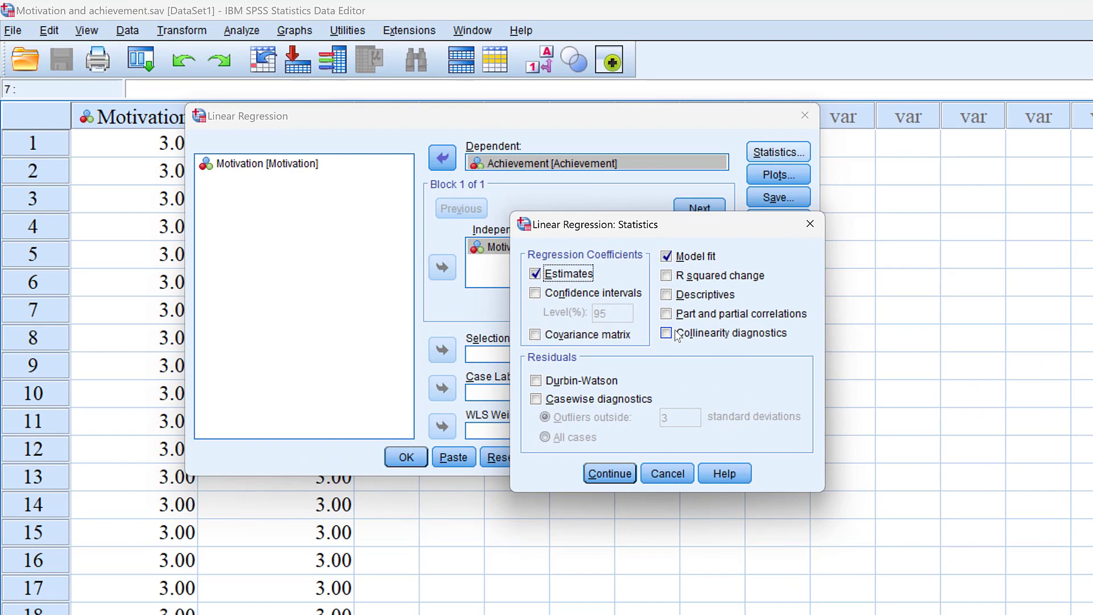
{"action": "left_click", "coordinate": [676, 335]}
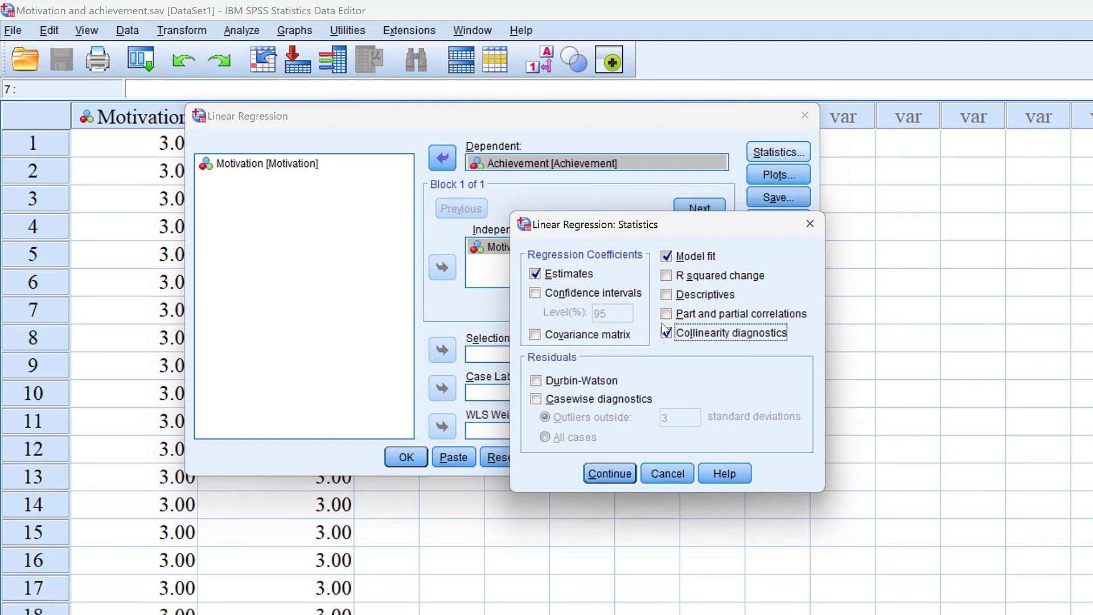
{"action": "left_click", "coordinate": [667, 315]}
{"action": "left_click", "coordinate": [666, 295]}
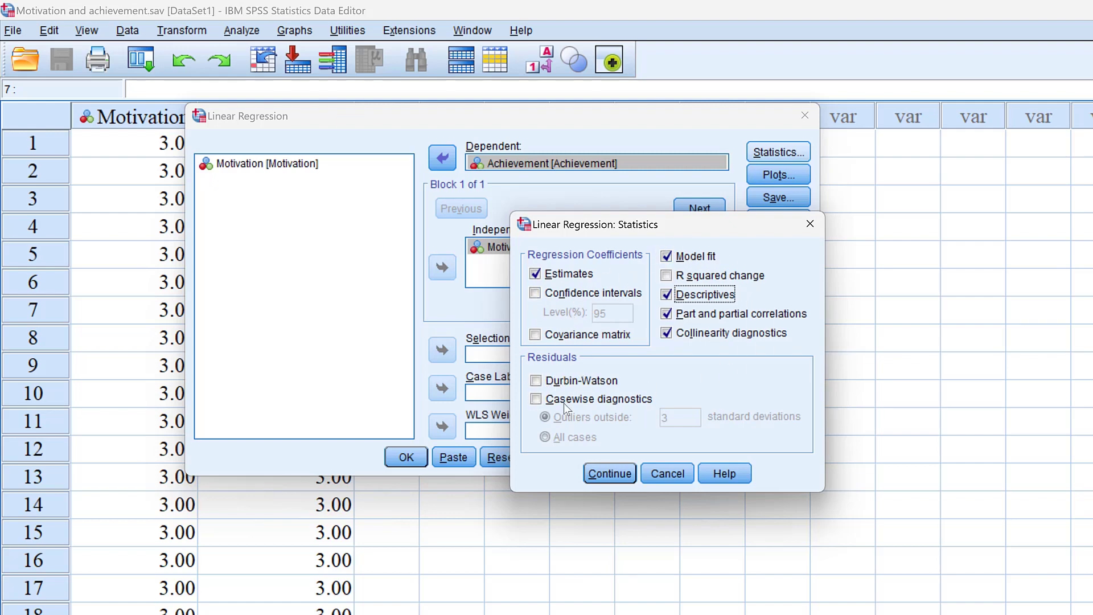
{"action": "left_click", "coordinate": [535, 381]}
{"action": "left_click", "coordinate": [615, 473]}
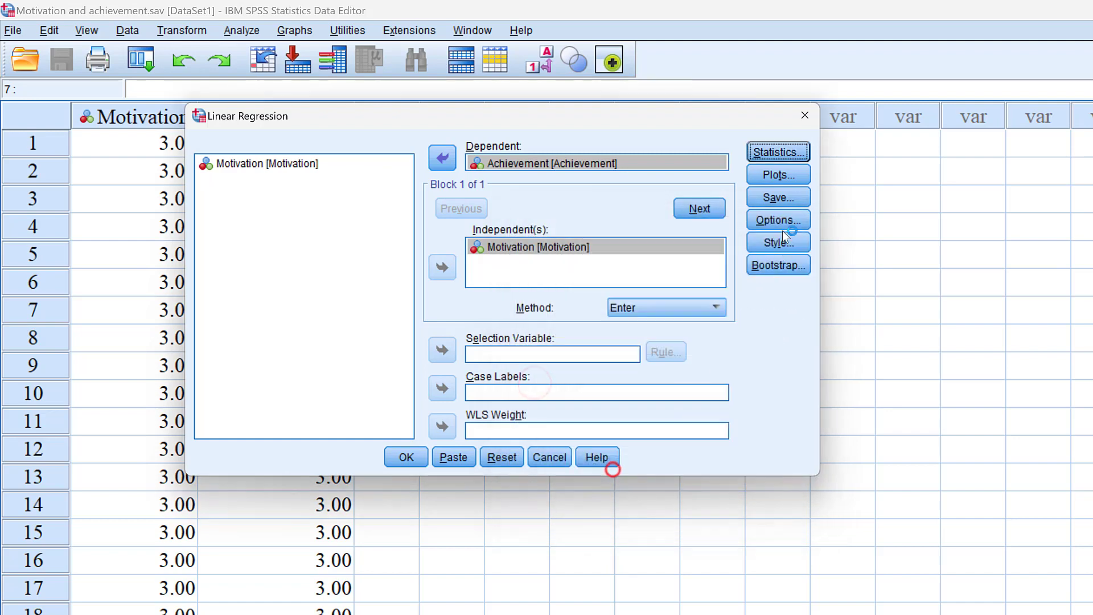
- Plot *ZRESID on Y against *ZPRED on X and add a standardized residual histogram
{"action": "left_click", "coordinate": [778, 175]}
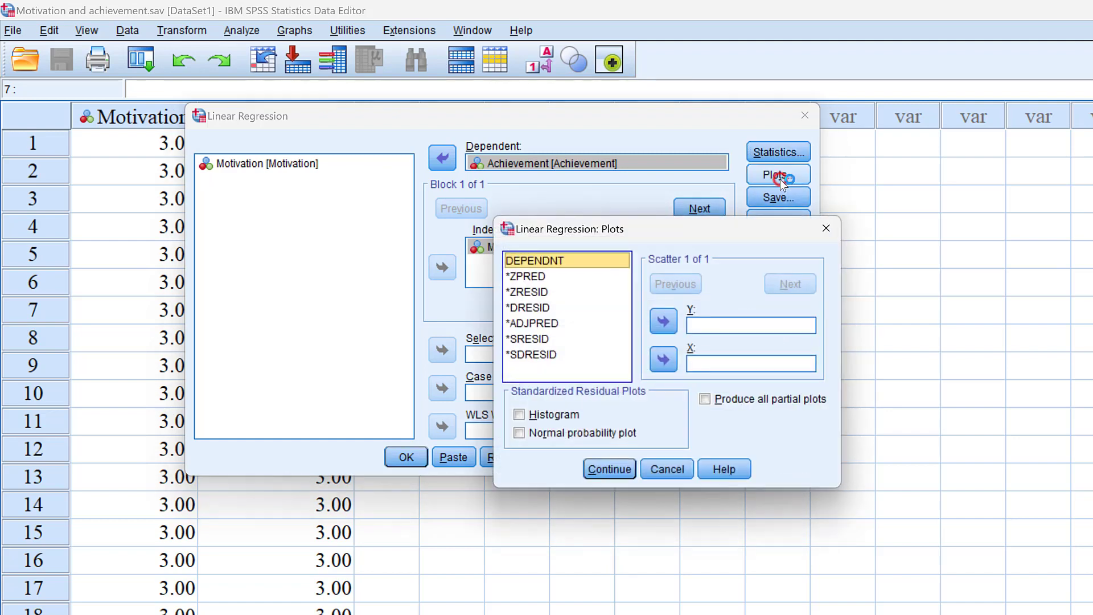
{"action": "left_click", "coordinate": [542, 281]}
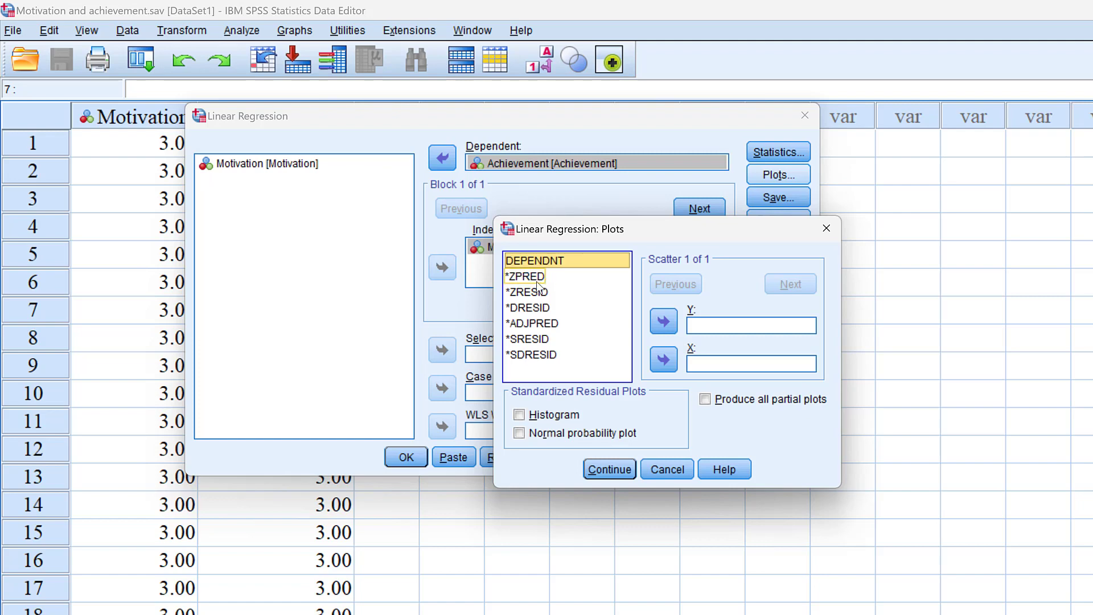
{"action": "left_click", "coordinate": [533, 279]}
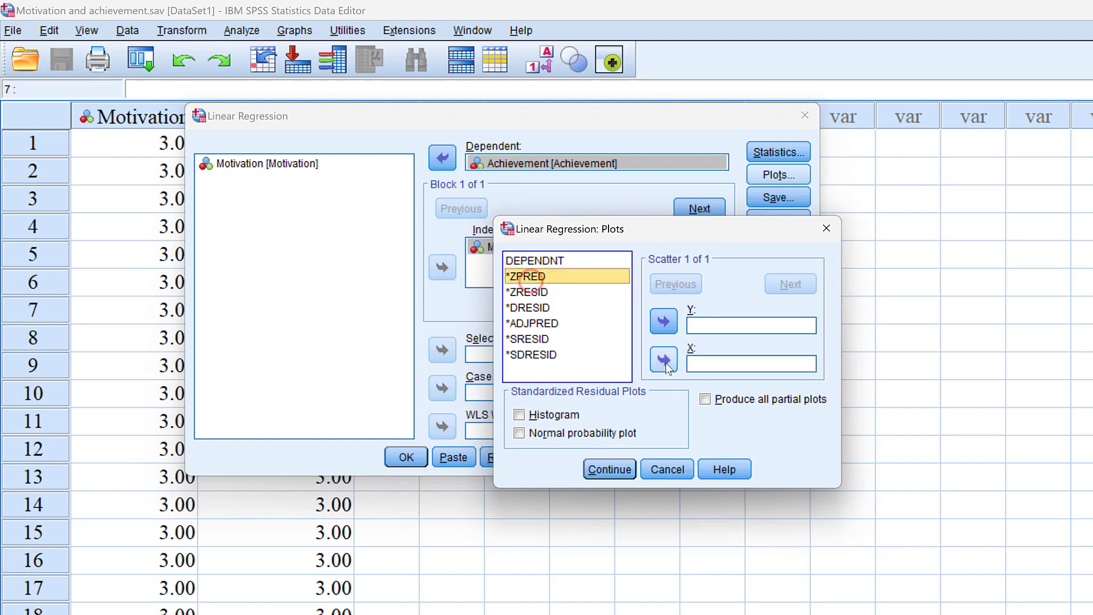
{"action": "left_click", "coordinate": [663, 359]}
{"action": "left_click", "coordinate": [541, 292]}
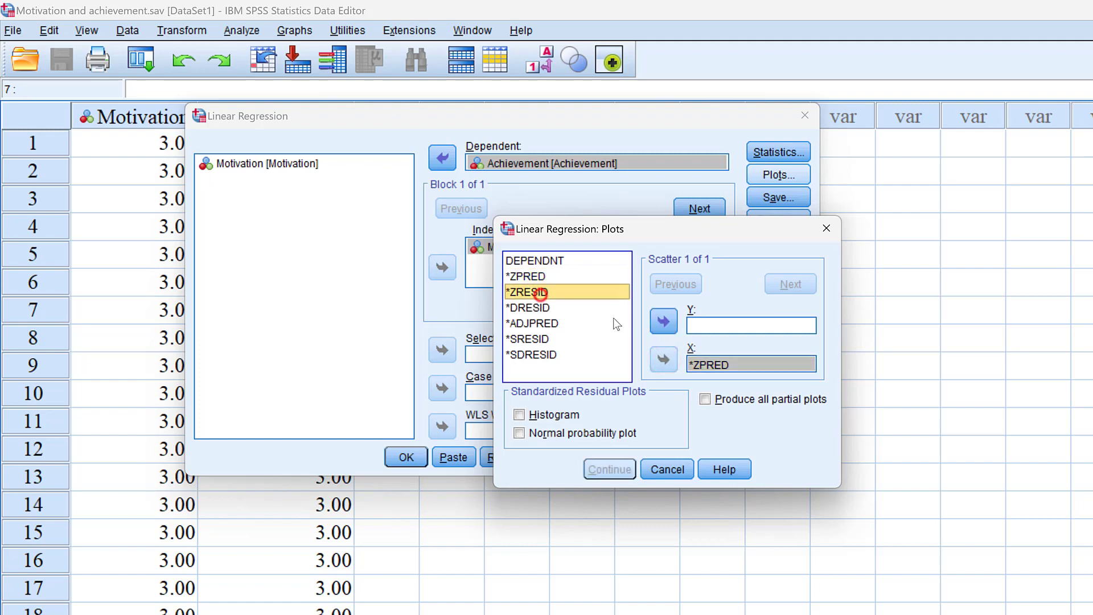
{"action": "left_click", "coordinate": [663, 321]}
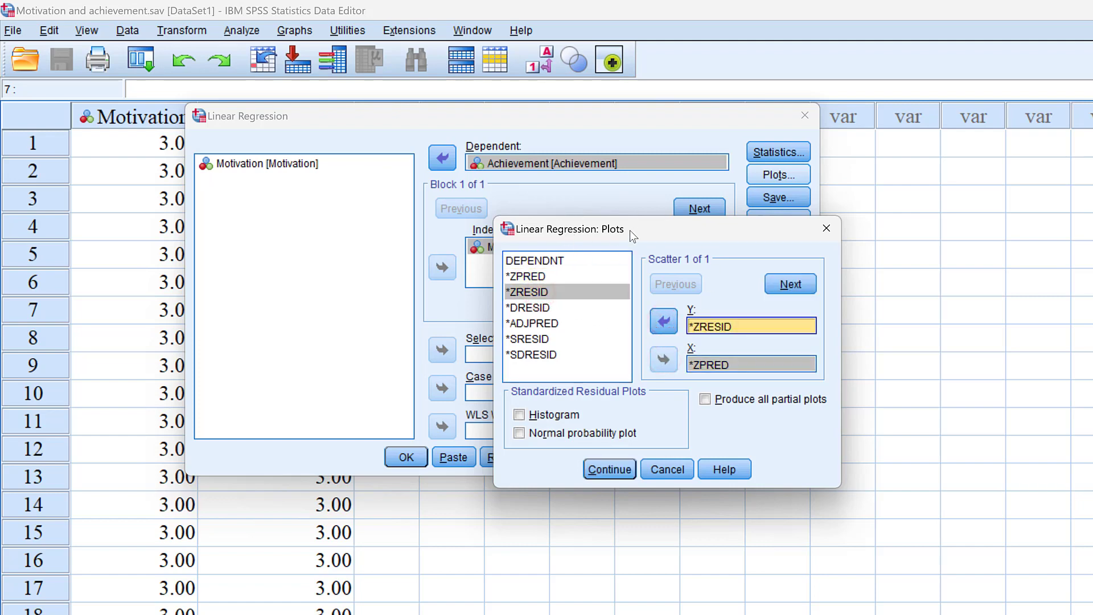
{"action": "left_click", "coordinate": [519, 415]}
{"action": "left_click", "coordinate": [619, 469]}
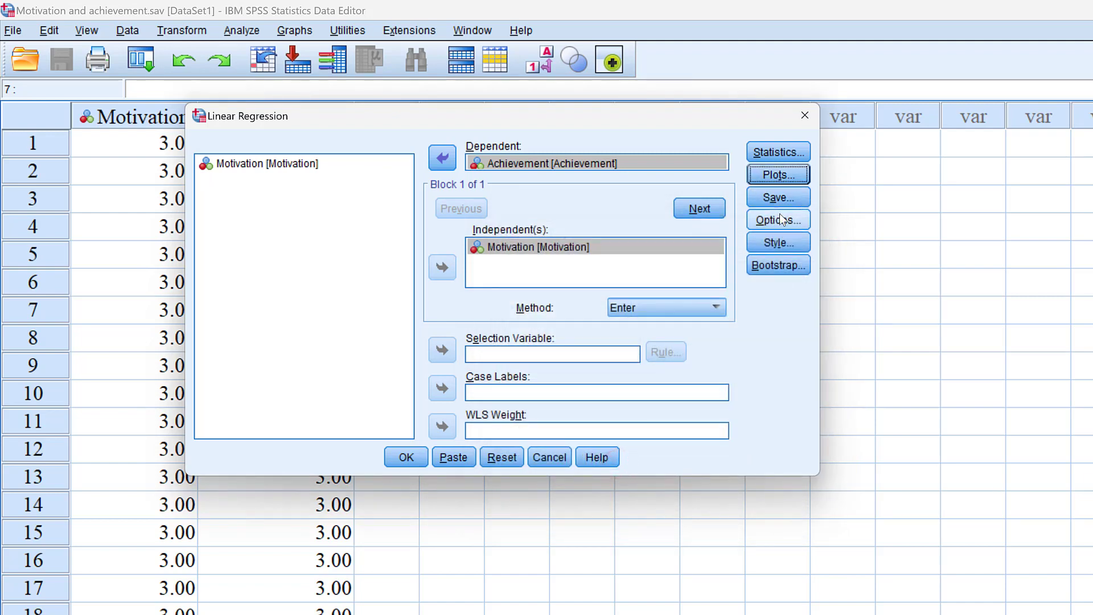
- Replace missing values with the mean and keep Enter as the entry method
{"action": "left_click", "coordinate": [780, 219]}
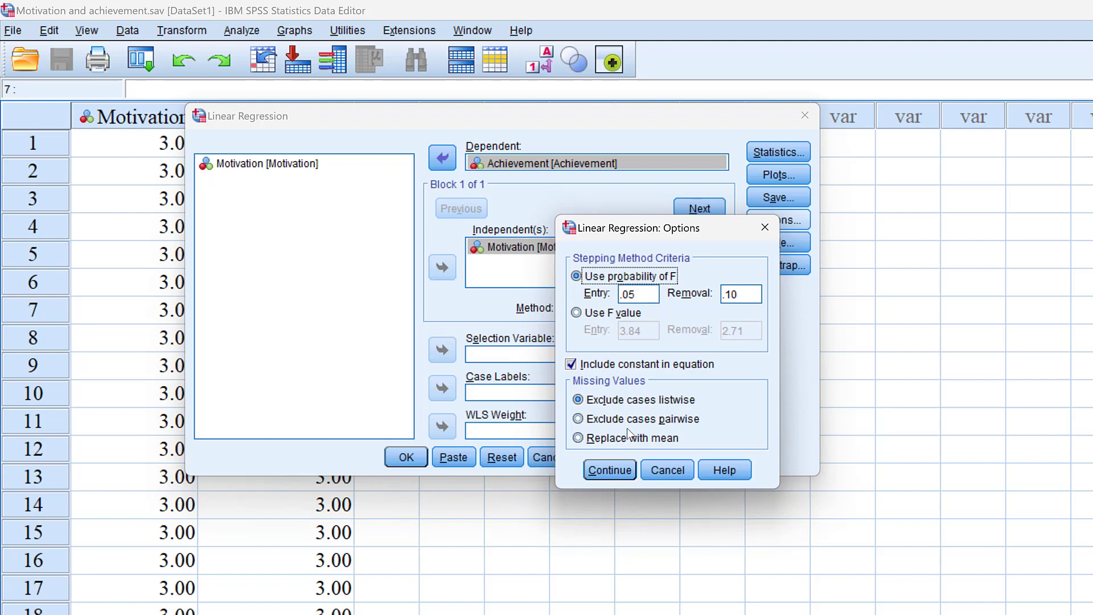
{"action": "left_click", "coordinate": [578, 437]}
{"action": "left_click", "coordinate": [609, 471]}
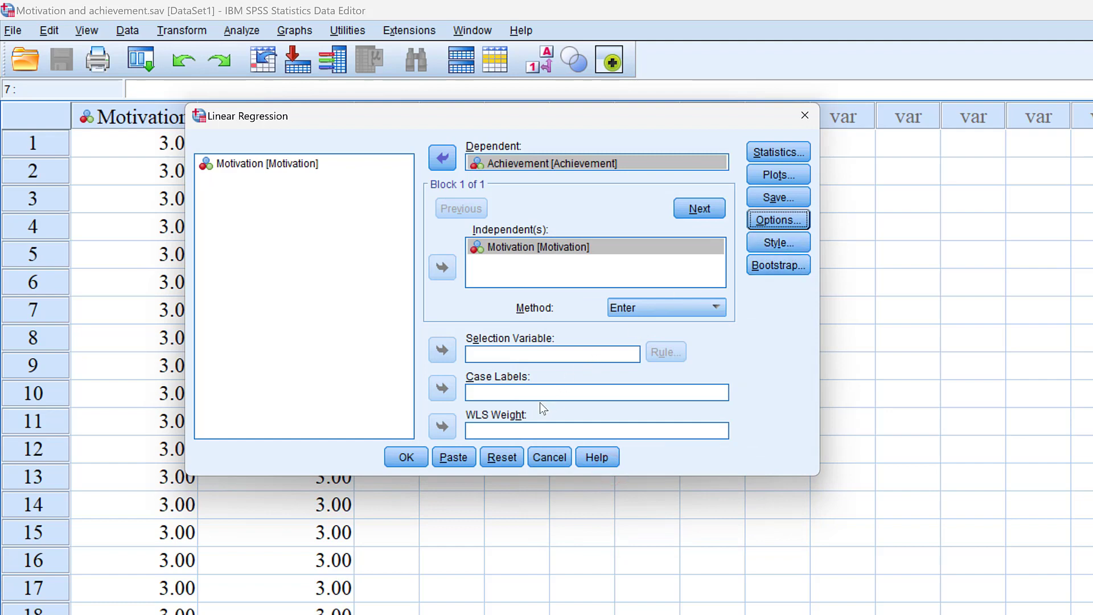
{"action": "left_click", "coordinate": [675, 313]}
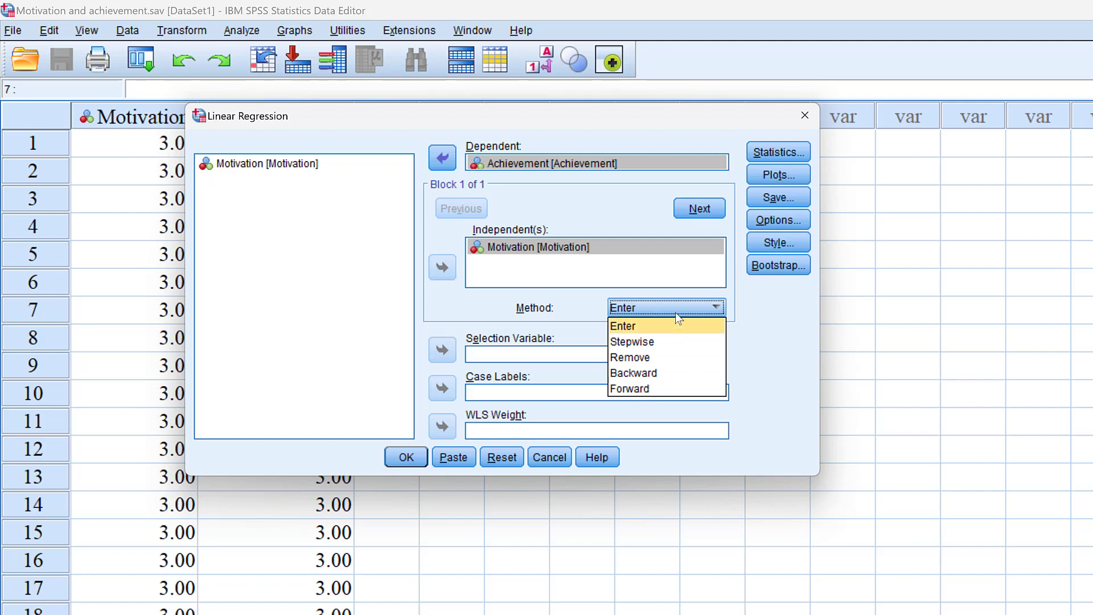
{"action": "left_click", "coordinate": [647, 322]}
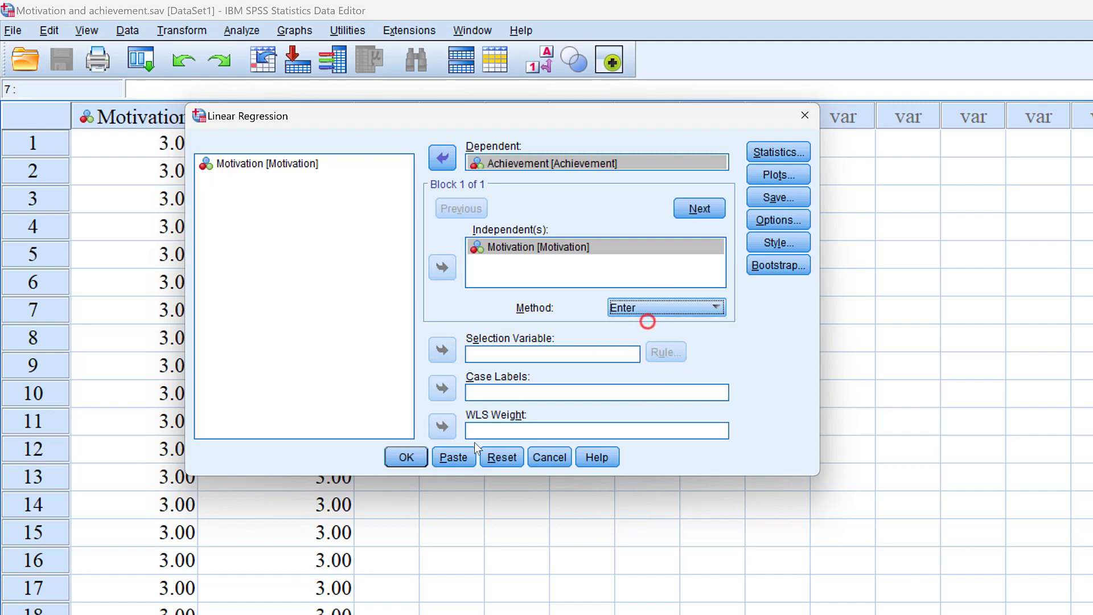
- Run the regression and scroll through the descriptives, correlations, model summary and ANOVA output
{"action": "left_click", "coordinate": [406, 457]}
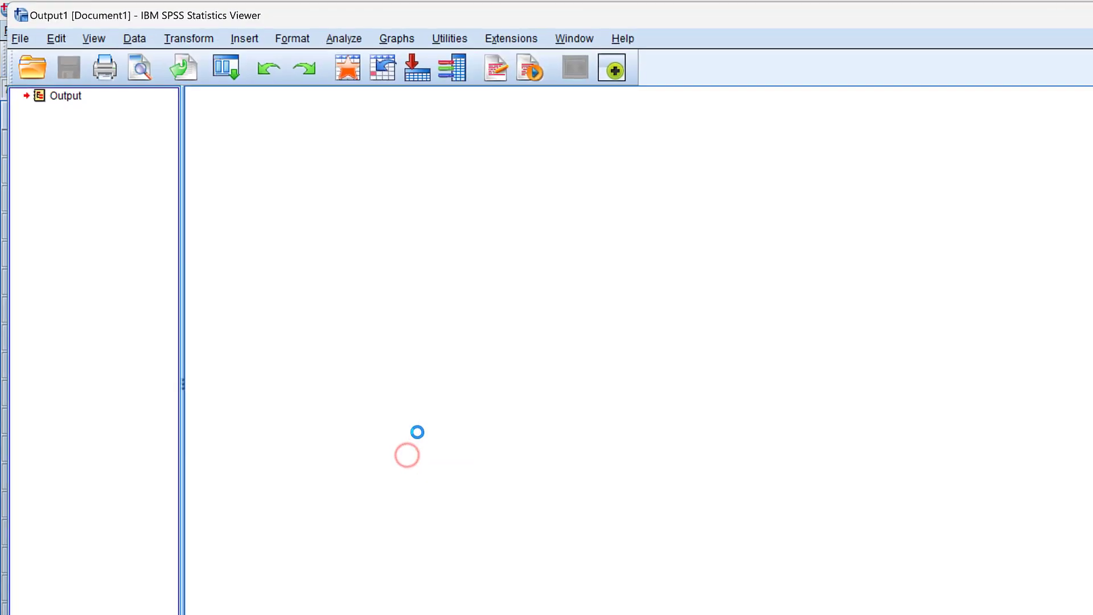
{"action": "scroll", "coordinate": [338, 333], "scroll_direction": "down", "scroll_amount": 1}
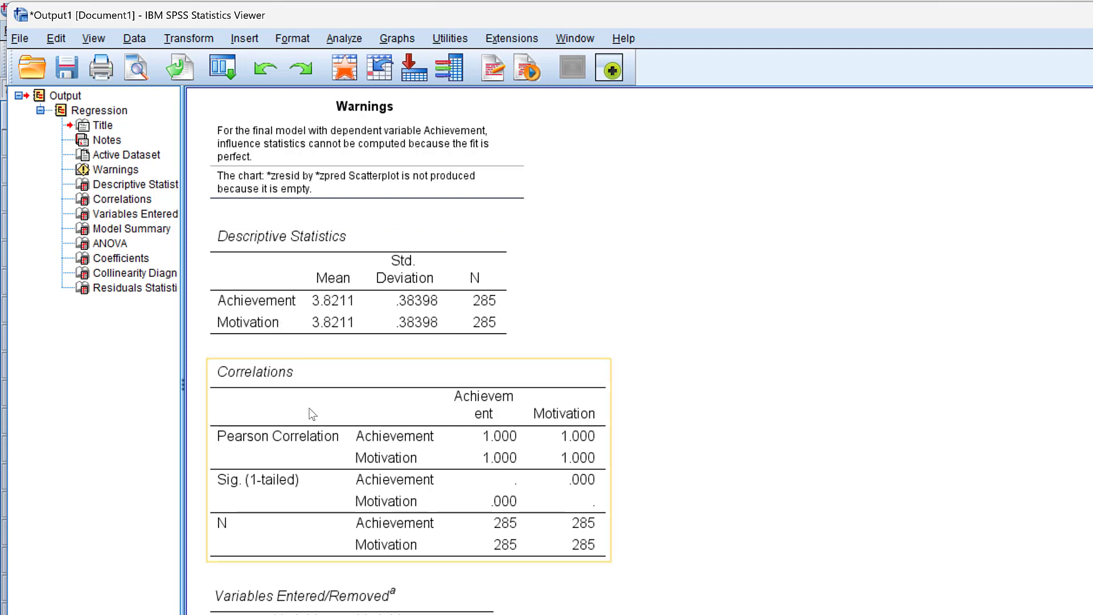
{"action": "scroll", "coordinate": [287, 375], "scroll_direction": "down", "scroll_amount": 1}
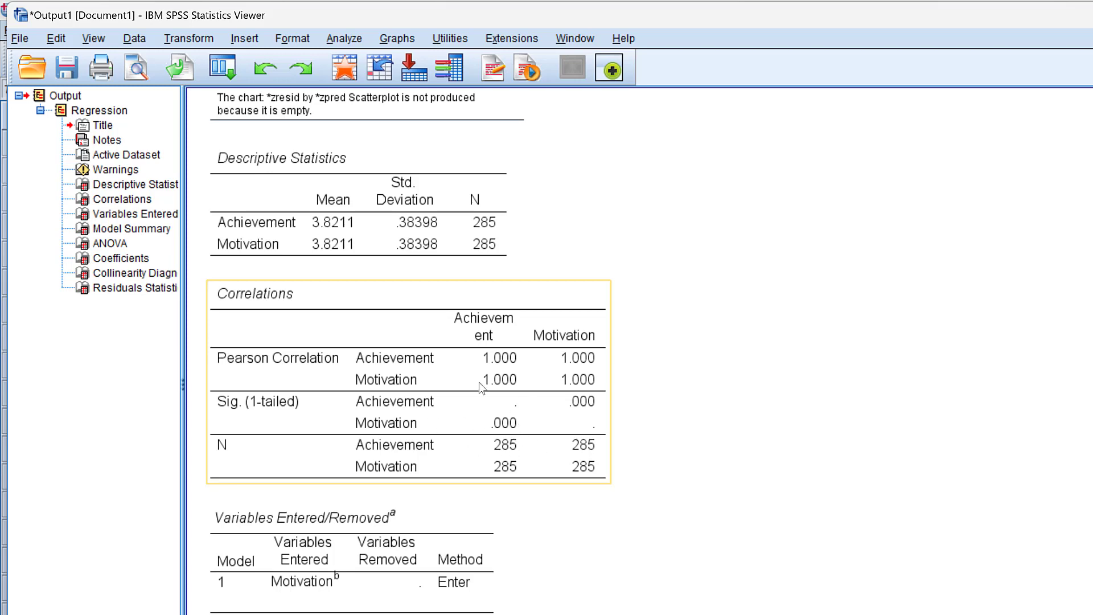
{"action": "scroll", "coordinate": [503, 429], "scroll_direction": "down", "scroll_amount": 6}
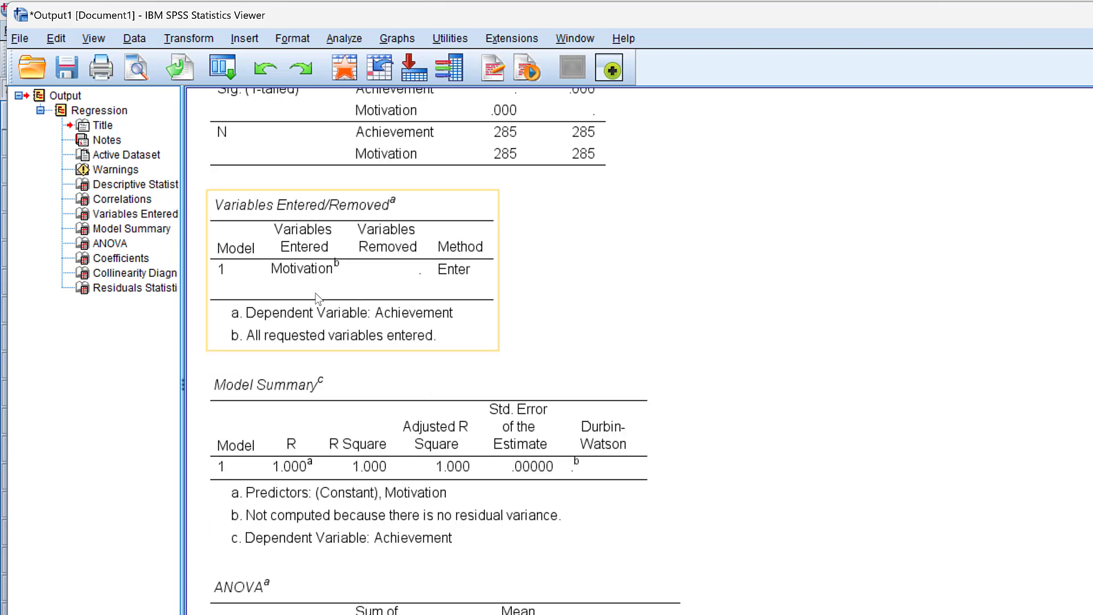
- Scroll down to the Coefficients and Collinearity Diagnostics tables and select each one
{"action": "scroll", "coordinate": [595, 420], "scroll_direction": "down", "scroll_amount": 3}
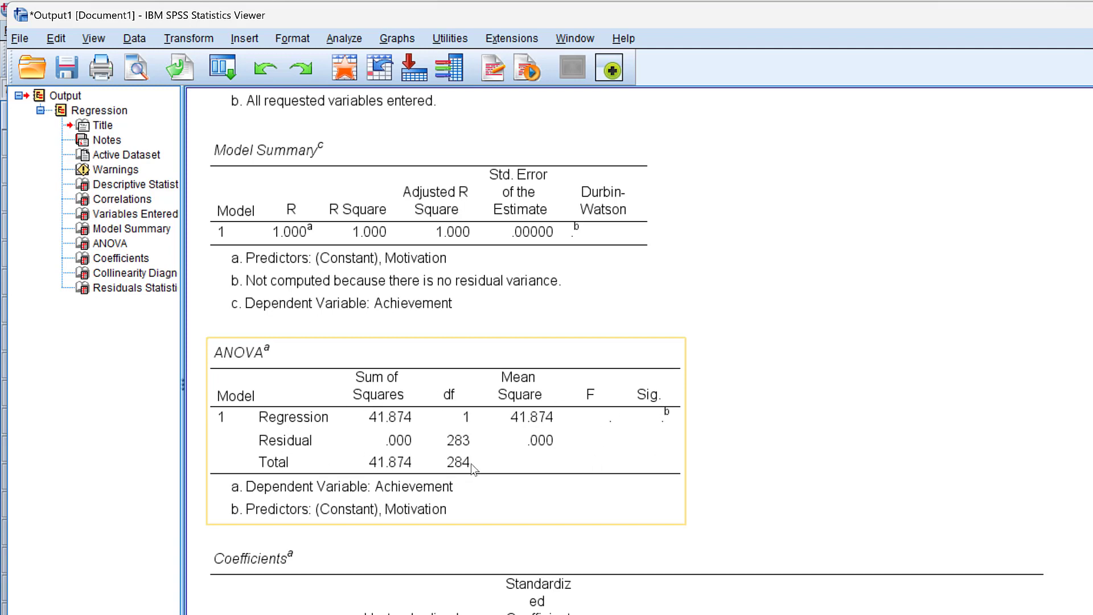
{"action": "scroll", "coordinate": [474, 464], "scroll_direction": "down", "scroll_amount": 6}
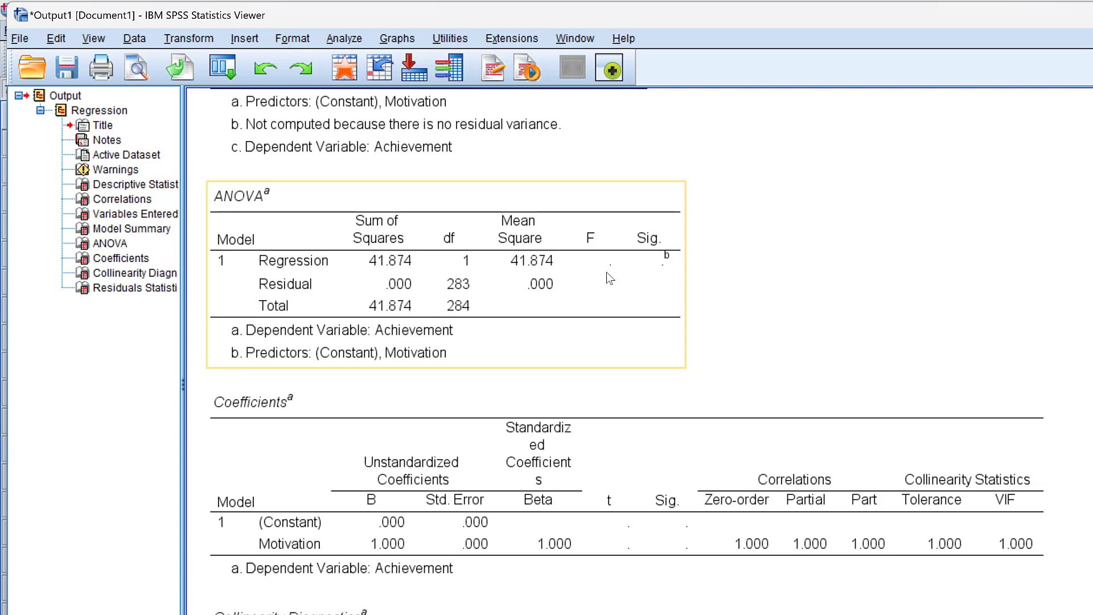
{"action": "scroll", "coordinate": [609, 410], "scroll_direction": "down", "scroll_amount": 5}
{"action": "left_click", "coordinate": [349, 393]}
{"action": "scroll", "coordinate": [348, 393], "scroll_direction": "down", "scroll_amount": 3}
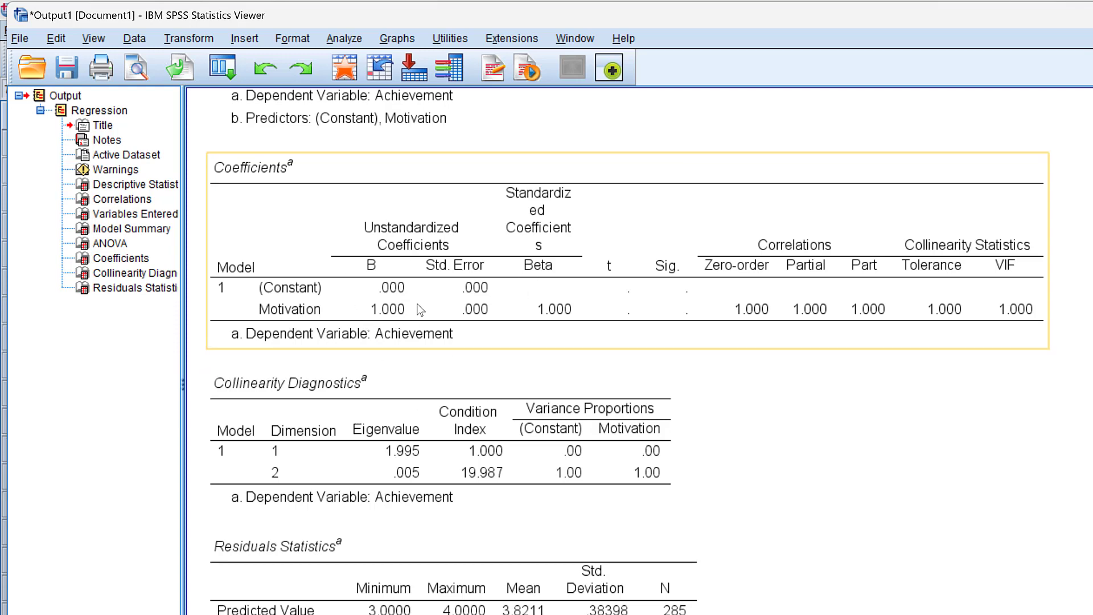
{"action": "scroll", "coordinate": [314, 330], "scroll_direction": "down", "scroll_amount": 3}
{"action": "left_click", "coordinate": [315, 330]}
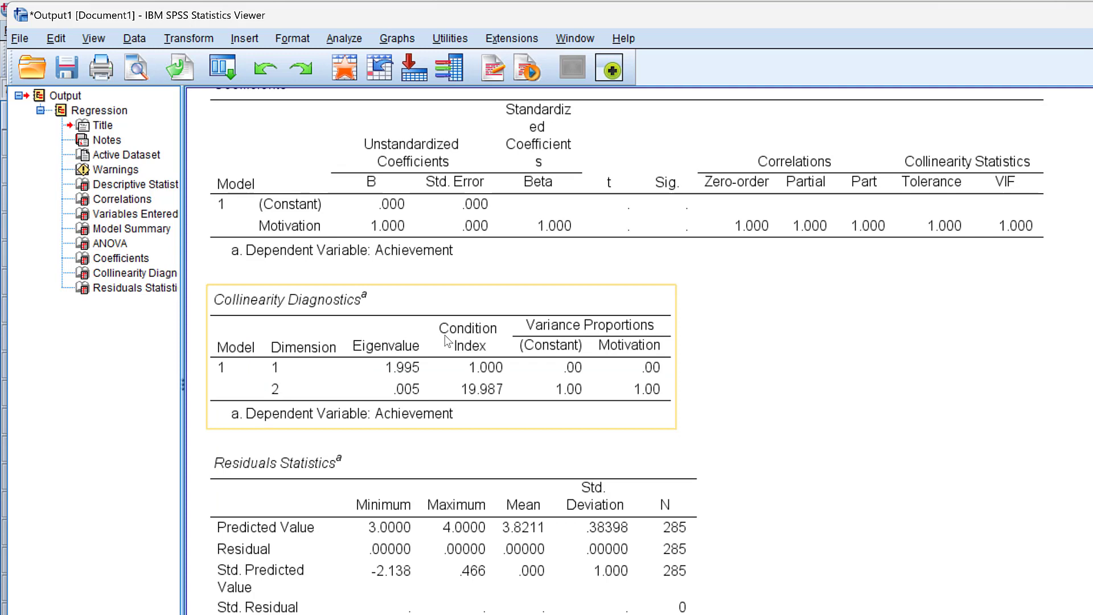